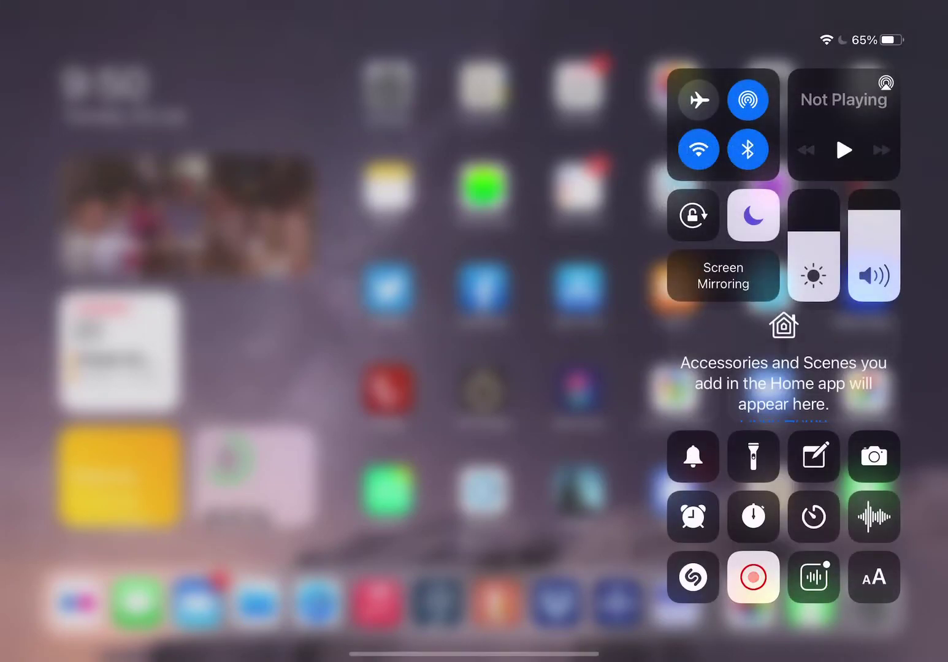
# Close Control Centre to reveal the home screen widgets and app grid
pyautogui.click(223, 332)
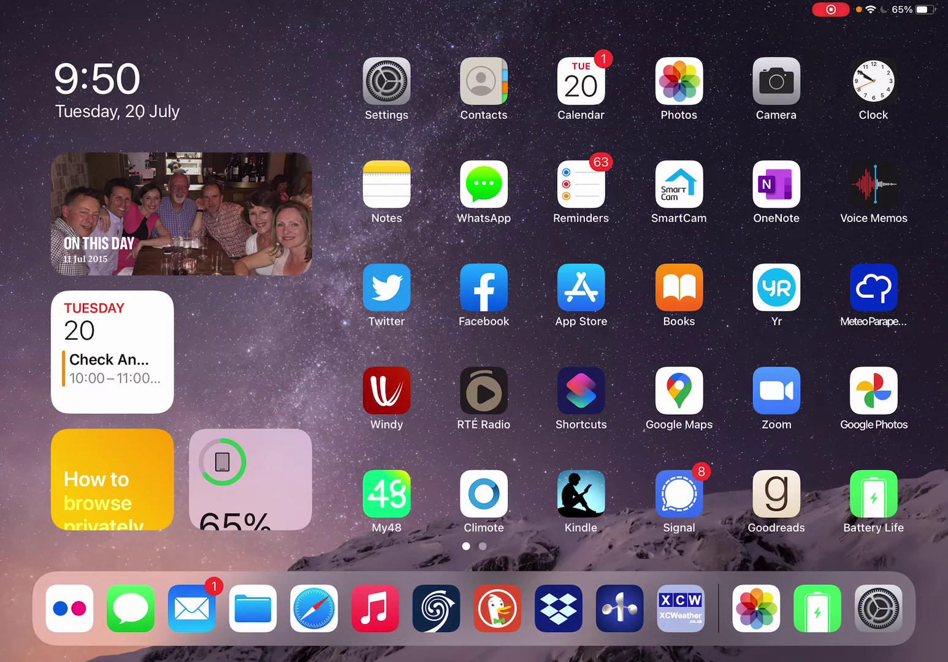
# Attempt connecting Brydge 11.0 Pro+ in Bluetooth settings, dismiss the failure alert, and return home
pyautogui.click(386, 81)
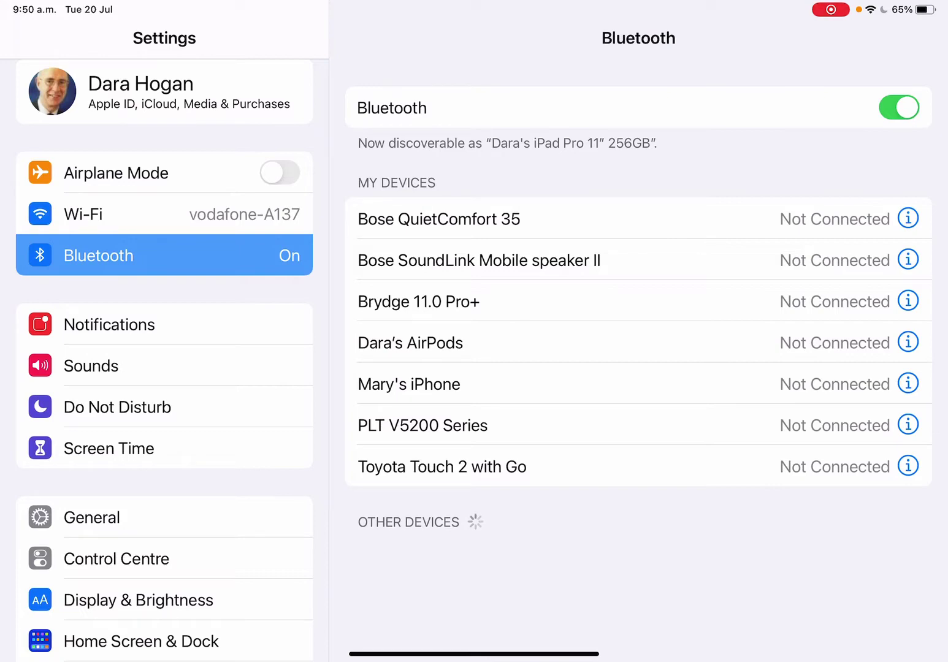
pyautogui.click(419, 301)
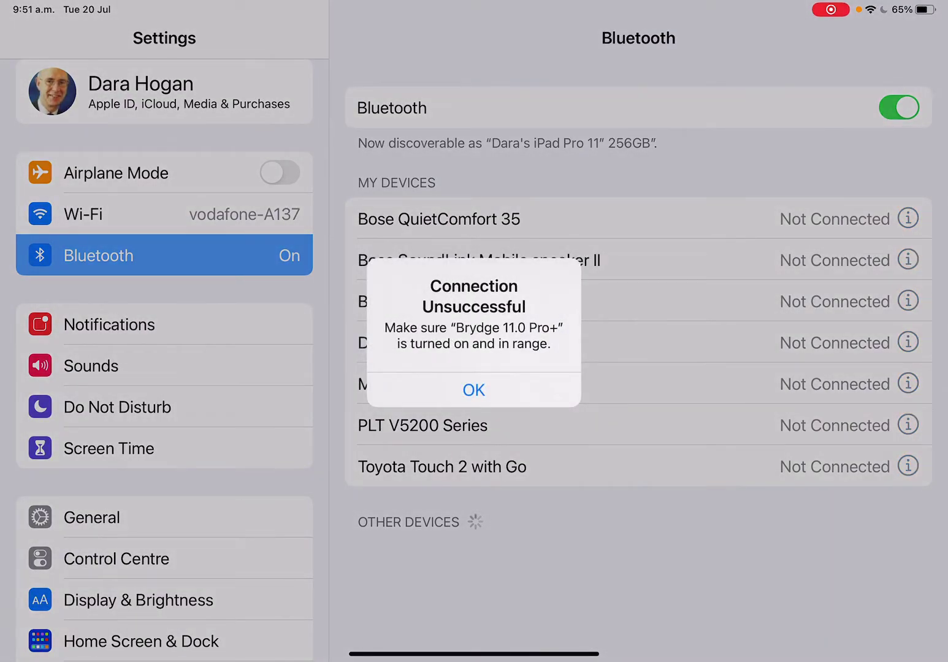
pyautogui.click(473, 389)
pyautogui.scroll(-3, 638, 296)
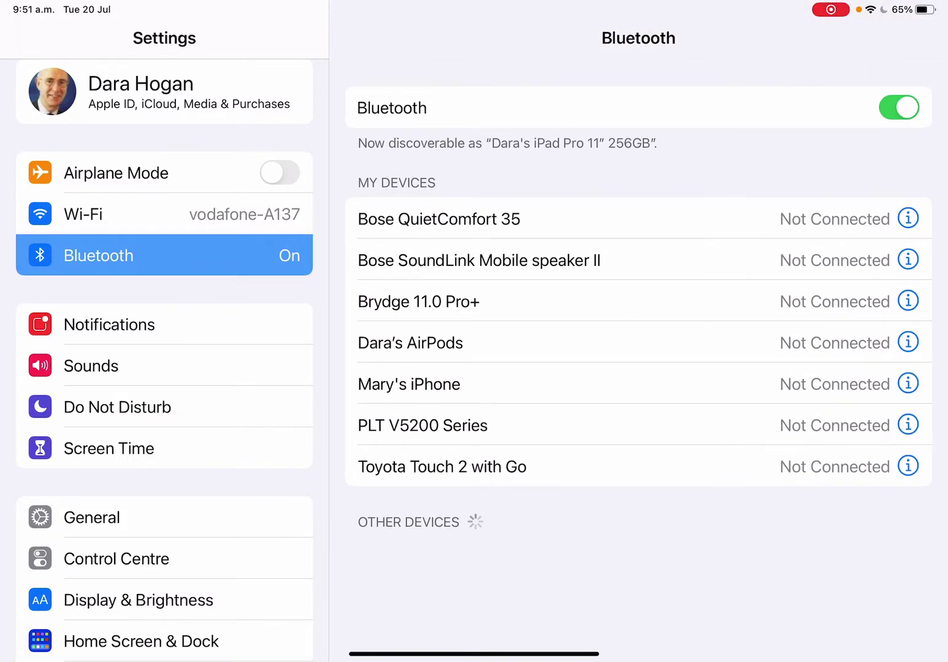
pyautogui.scroll(-2, 638, 296)
pyautogui.moveTo(474, 654); pyautogui.dragTo(474, 444)
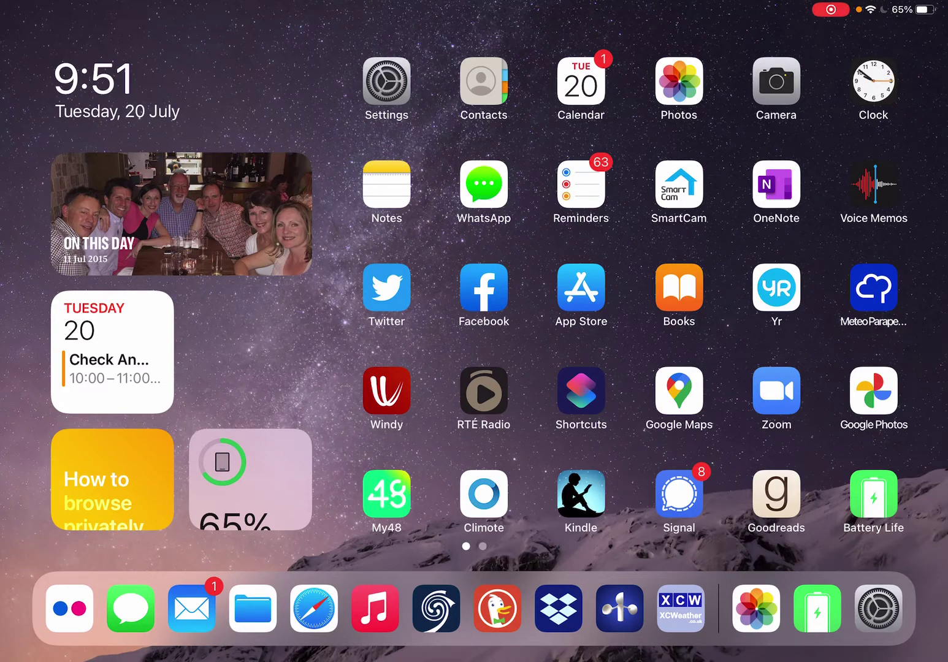
pyautogui.scroll(-5, 182, 333)
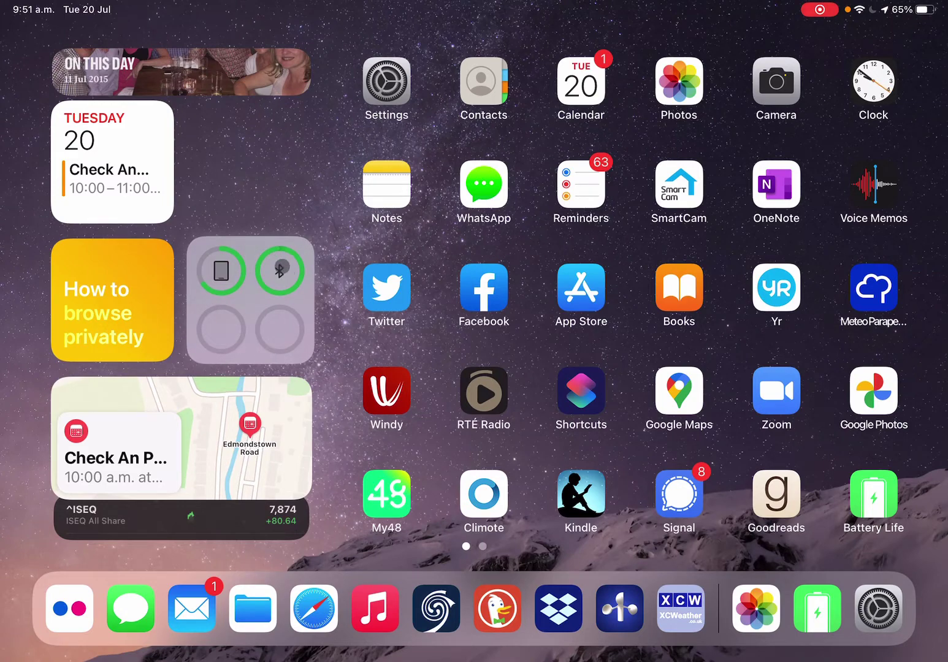
# Check Battery Life's connected devices for the Brydge 11.0 Pro+, then return home
pyautogui.click(873, 494)
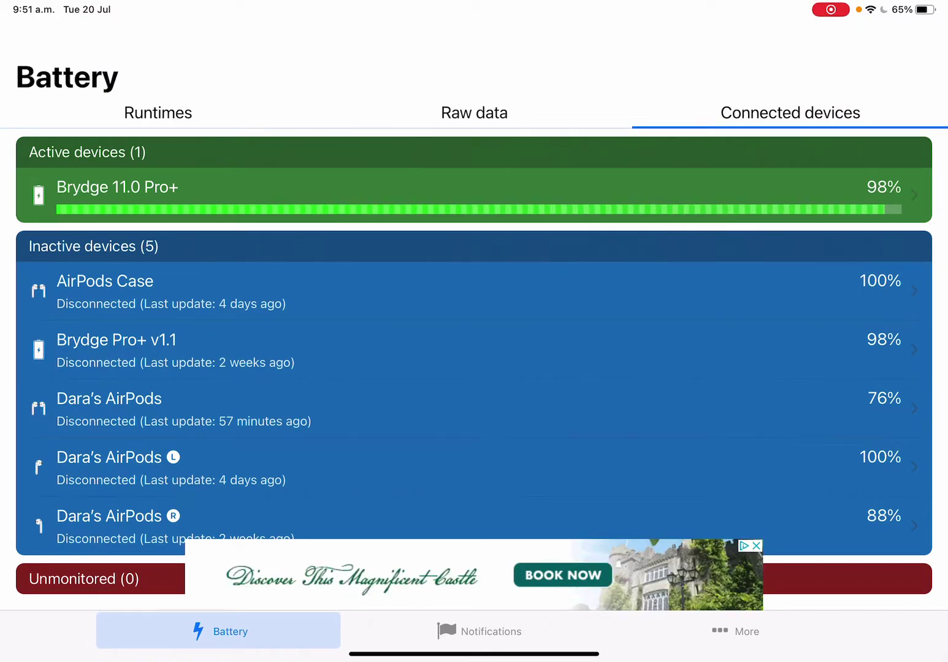
pyautogui.press('super+h')
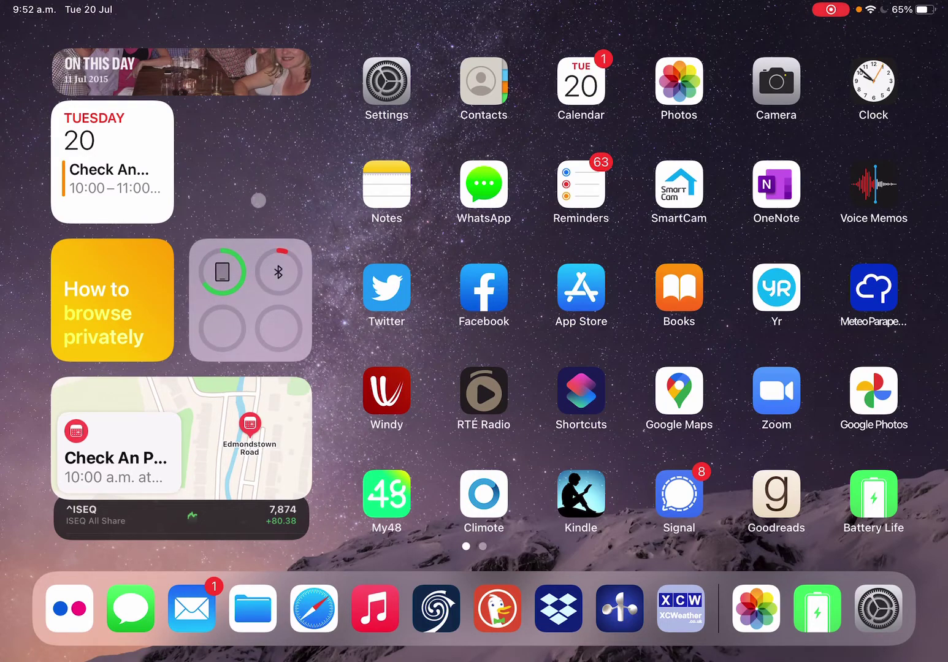
pyautogui.click(873, 494)
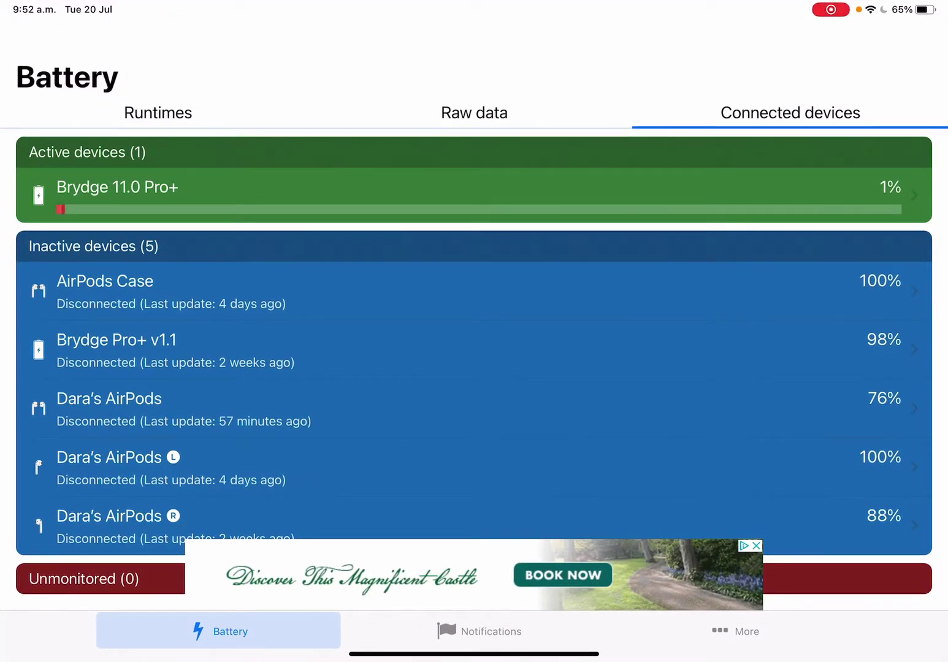